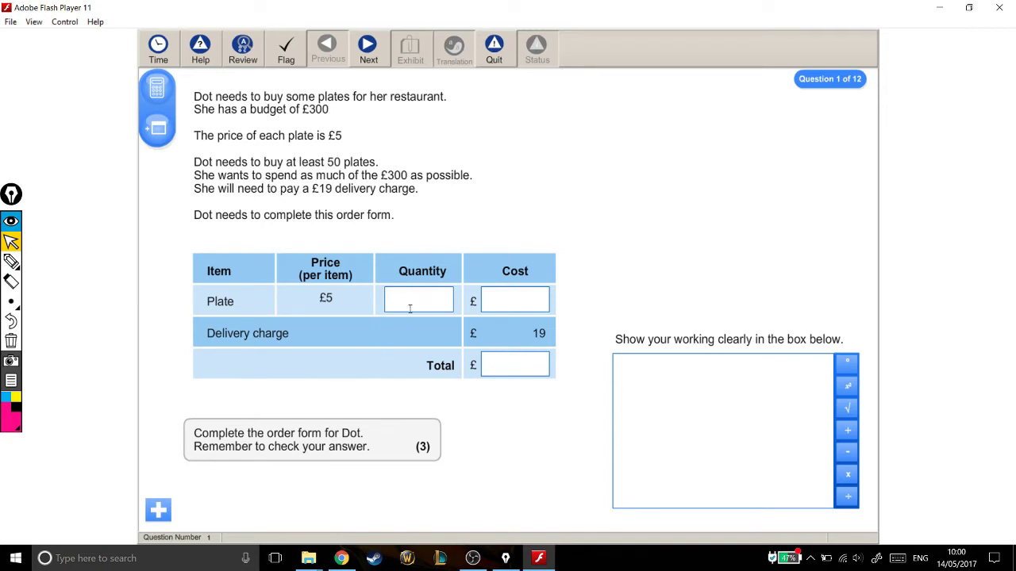
- Try a quantity of 1, cost 5 and total 24, then clear the trial entries
{"action": "type", "text": "1"}
{"action": "left_click", "coordinate": [496, 299]}
{"action": "type", "text": "5"}
{"action": "left_click", "coordinate": [505, 358]}
{"action": "type", "text": "24"}
{"action": "key", "text": "BackSpace"}
{"action": "key", "text": "BackSpace"}
{"action": "left_click", "coordinate": [520, 297]}
{"action": "left_click", "coordinate": [440, 297]}
{"action": "key", "text": "BackSpace"}
- Enter quantity 50, copy 50×5=250 to the working box, and enter cost 250
{"action": "type", "text": "50"}
{"action": "left_click", "coordinate": [156, 88]}
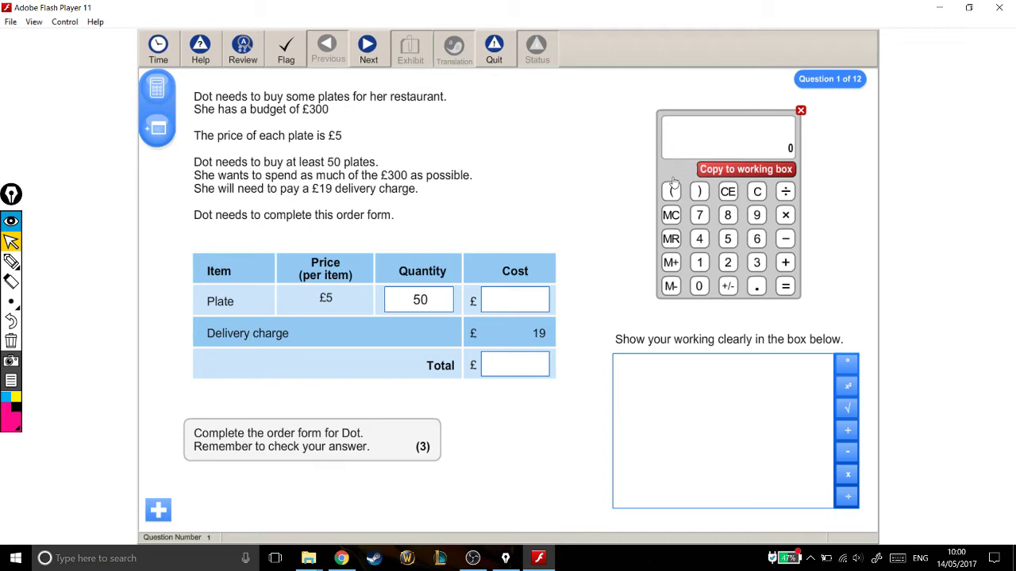
{"action": "left_click", "coordinate": [729, 244]}
{"action": "left_click", "coordinate": [698, 286]}
{"action": "left_click", "coordinate": [786, 214]}
{"action": "left_click", "coordinate": [732, 244]}
{"action": "left_click", "coordinate": [784, 288]}
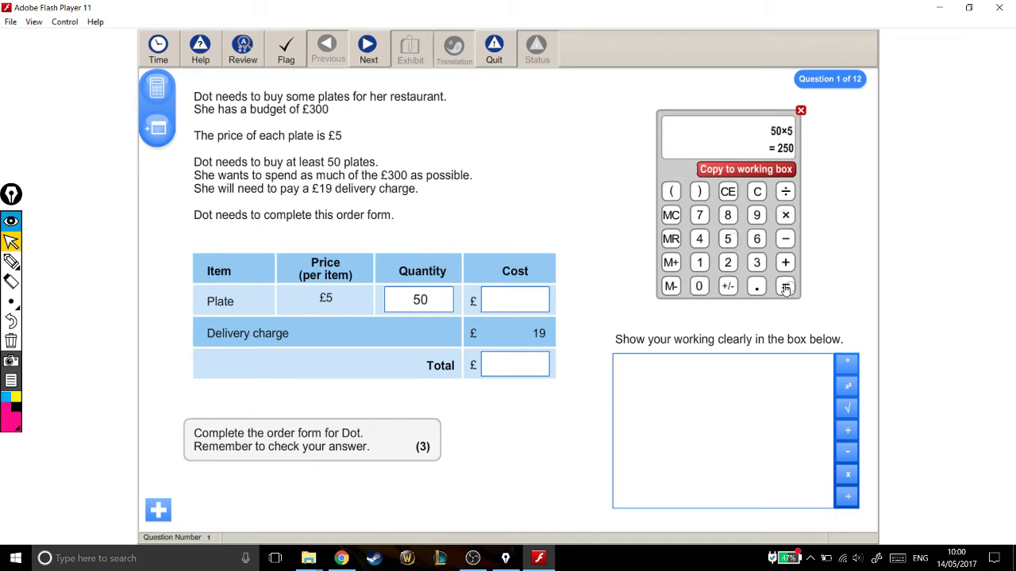
{"action": "left_click", "coordinate": [776, 174]}
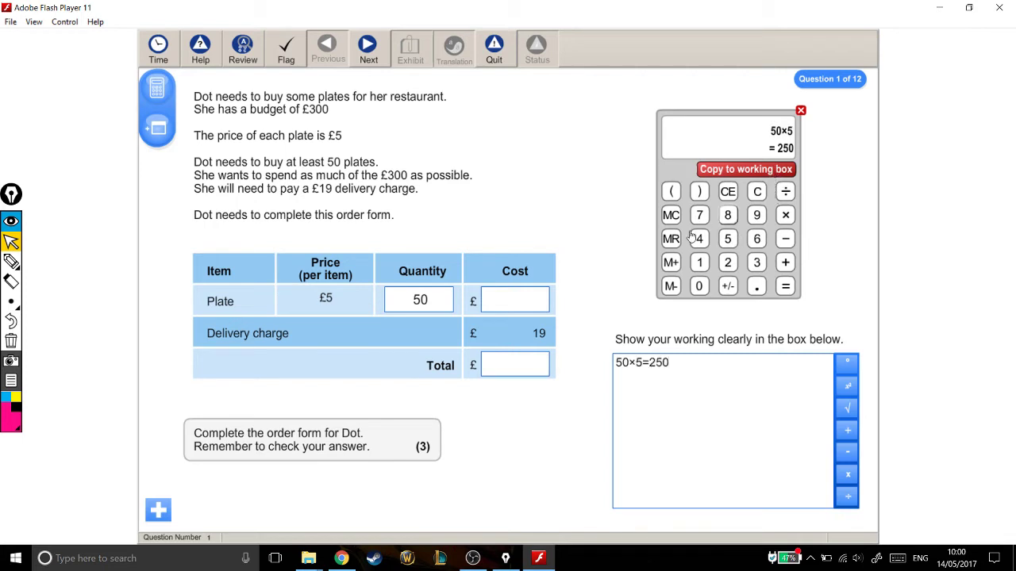
{"action": "left_click", "coordinate": [537, 304]}
{"action": "type", "text": "250"}
- Calculate 250+19=269 on the calculator and copy it to the working box
{"action": "left_click", "coordinate": [756, 263]}
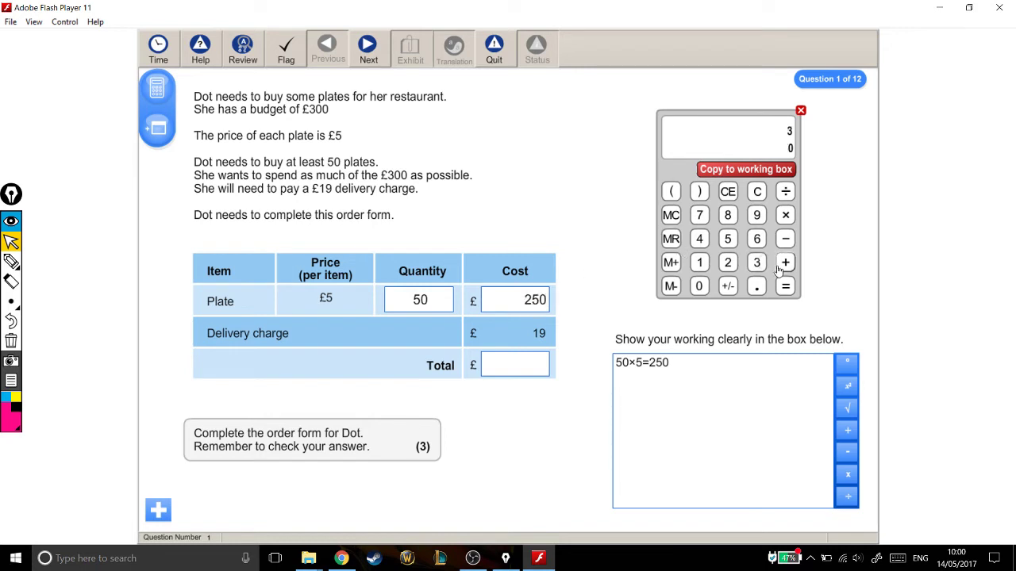
{"action": "left_click", "coordinate": [757, 191]}
{"action": "left_click", "coordinate": [728, 262]}
{"action": "left_click", "coordinate": [728, 239]}
{"action": "left_click", "coordinate": [699, 286]}
{"action": "left_click", "coordinate": [784, 263]}
{"action": "left_click", "coordinate": [699, 263]}
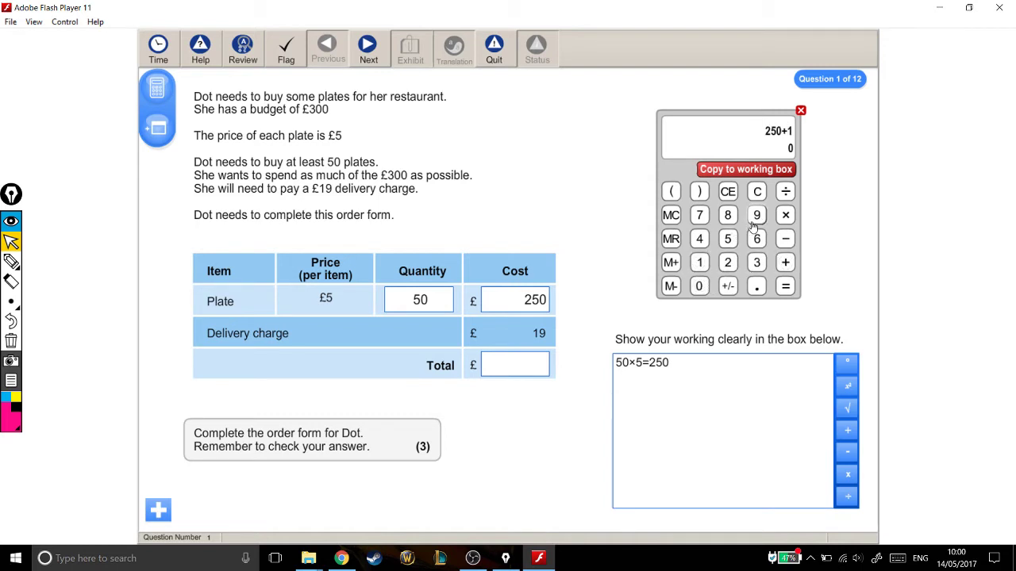
{"action": "left_click", "coordinate": [757, 217]}
{"action": "left_click", "coordinate": [785, 287]}
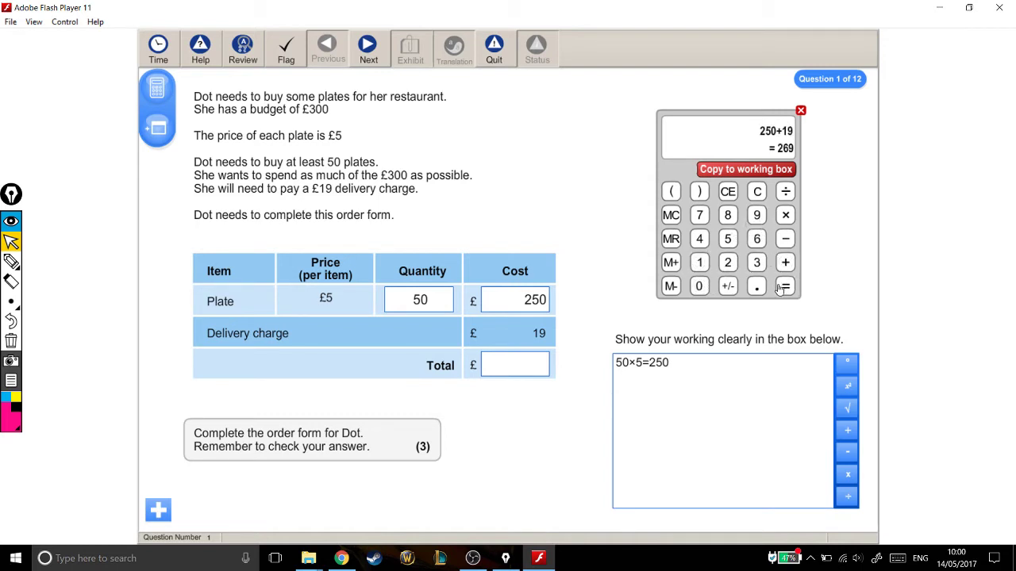
{"action": "left_click", "coordinate": [766, 169]}
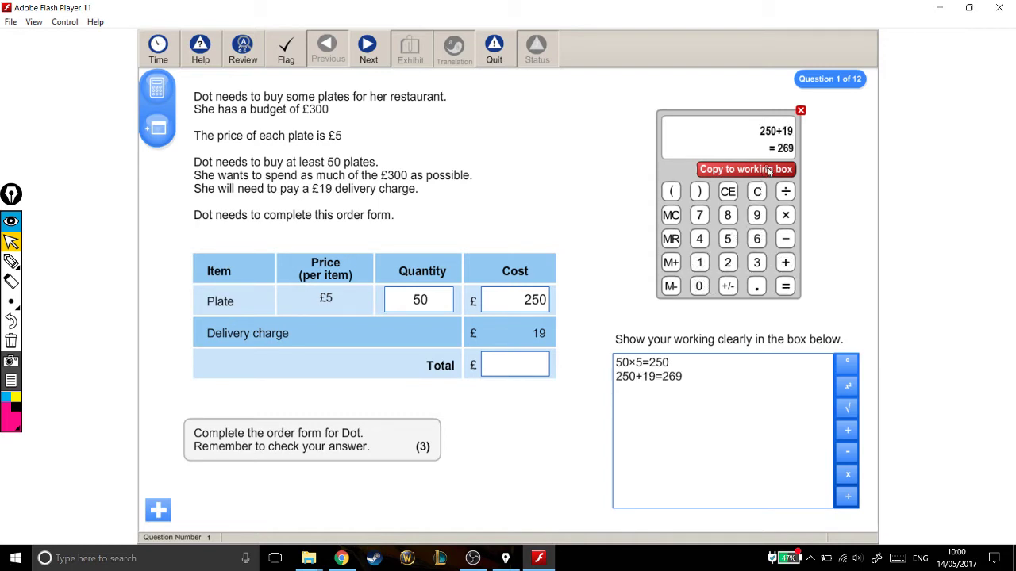
{"action": "left_click", "coordinate": [538, 365]}
- Enter a 269 total, then change quantity to 51 and total to 274, clearing the calculator
{"action": "type", "text": "269"}
{"action": "left_click", "coordinate": [450, 304]}
{"action": "key", "text": "BackSpace"}
{"action": "type", "text": "1"}
{"action": "type", "text": "5"}
{"action": "left_click", "coordinate": [547, 361]}
{"action": "key", "text": "BackSpace"}
{"action": "key", "text": "BackSpace"}
{"action": "type", "text": "74"}
{"action": "left_click", "coordinate": [757, 195]}
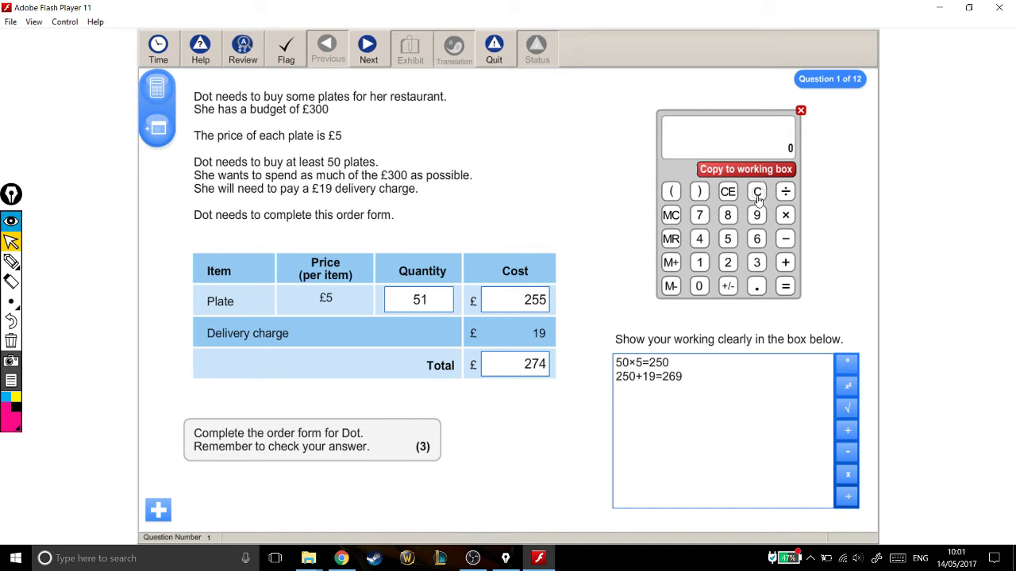
- Calculate 300−274=26 and copy it into the working box
{"action": "left_click", "coordinate": [756, 263]}
{"action": "left_click", "coordinate": [698, 287]}
{"action": "left_click", "coordinate": [699, 287]}
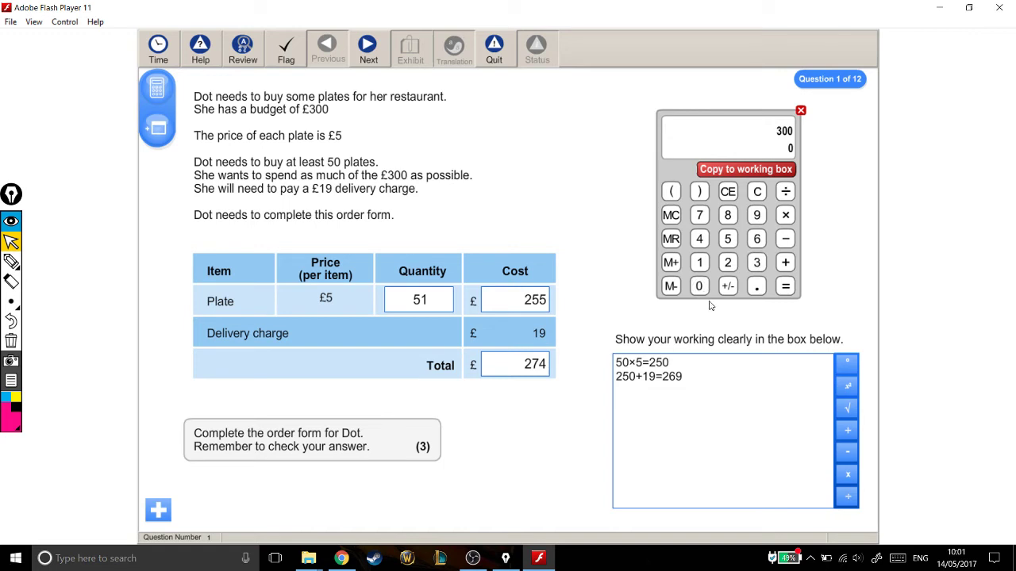
{"action": "left_click", "coordinate": [785, 242]}
{"action": "left_click", "coordinate": [728, 263]}
{"action": "left_click", "coordinate": [699, 215]}
{"action": "left_click", "coordinate": [699, 239]}
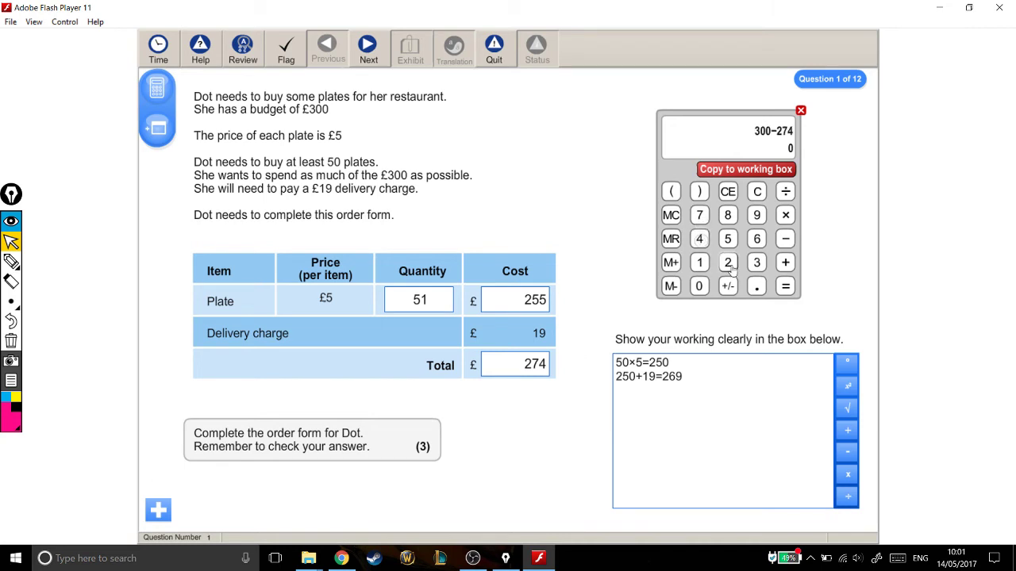
{"action": "left_click", "coordinate": [785, 287]}
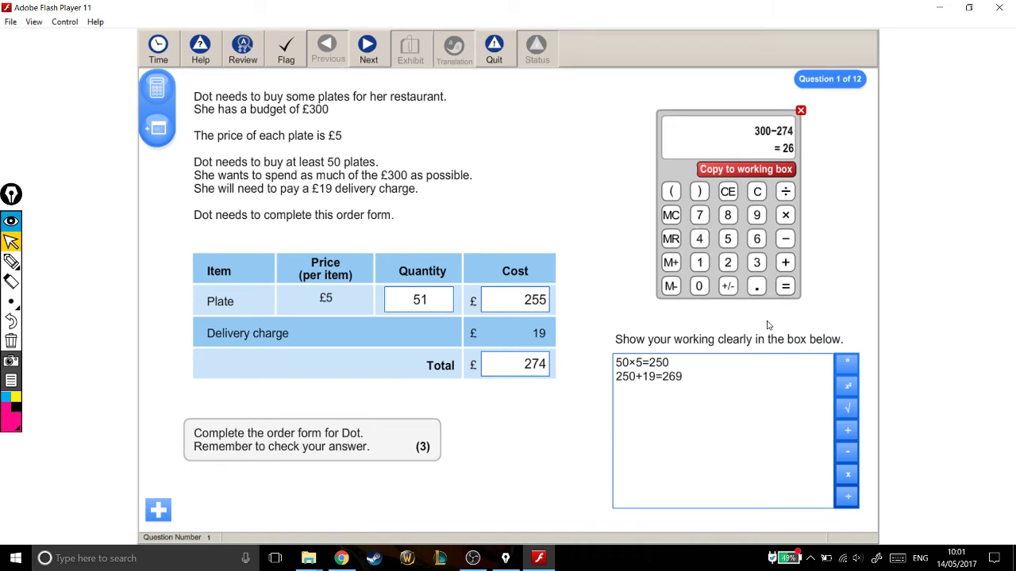
{"action": "left_click", "coordinate": [783, 169]}
- Delete the misplaced 300−274=26 line and copy it again below the other working
{"action": "left_click_drag", "start_coordinate": [692, 372], "coordinate": [613, 376]}
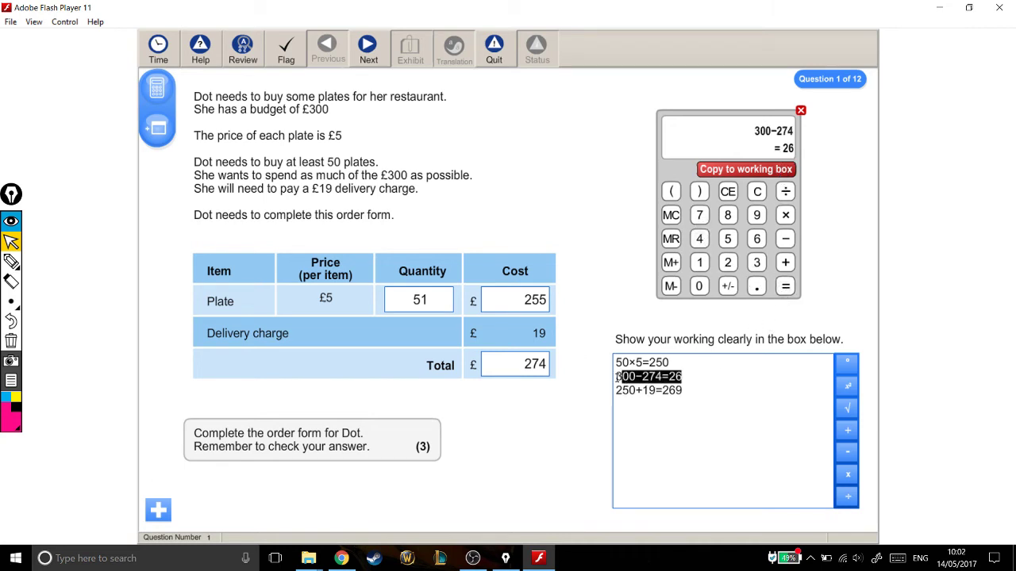
{"action": "key", "text": "BackSpace"}
{"action": "key", "text": "BackSpace"}
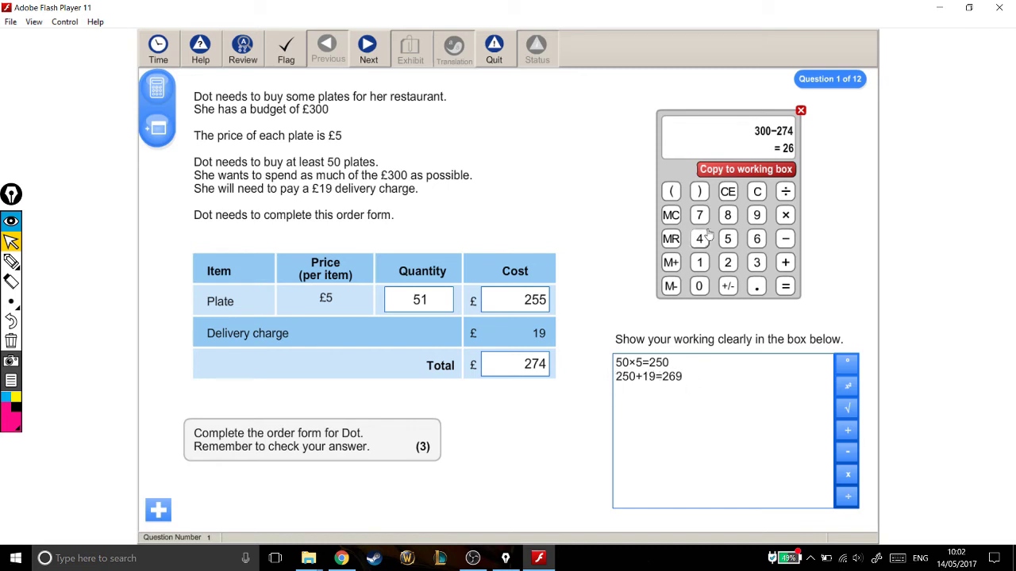
{"action": "left_click", "coordinate": [742, 169]}
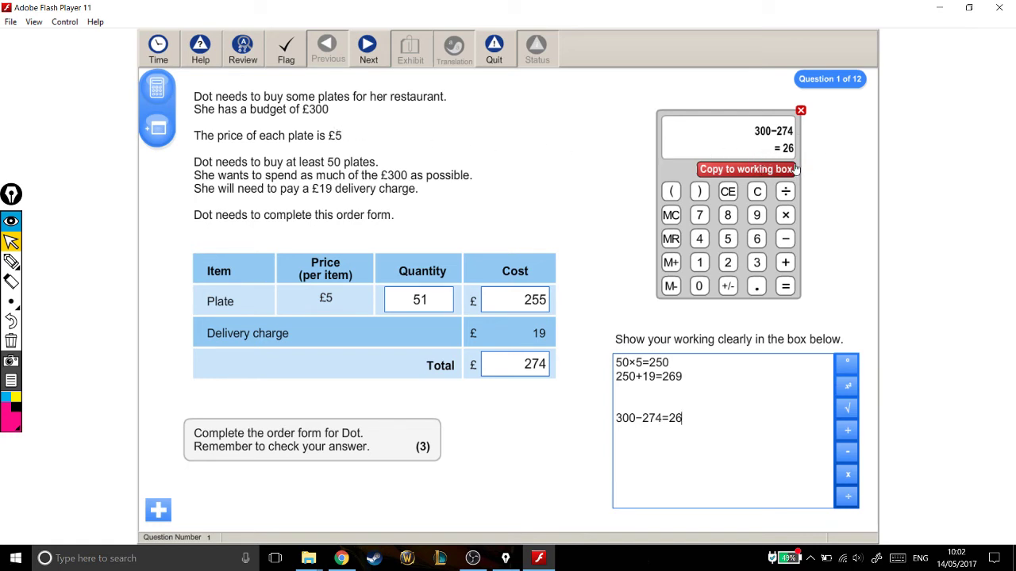
- Calculate 26÷5=5.2, copy it to the working box and highlight the 5.2 result
{"action": "left_click", "coordinate": [784, 196]}
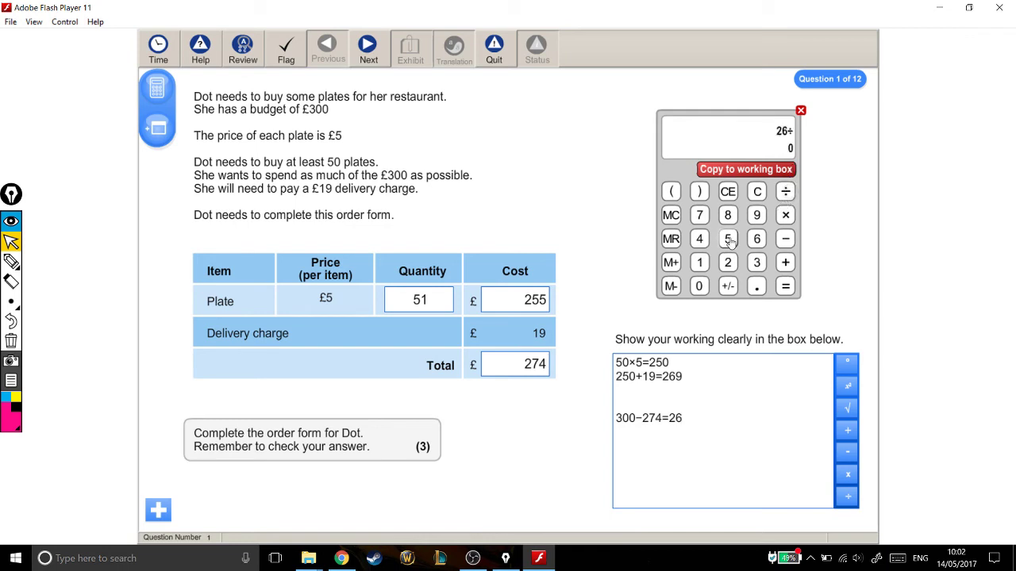
{"action": "left_click", "coordinate": [727, 239]}
{"action": "left_click", "coordinate": [785, 285]}
{"action": "left_click", "coordinate": [760, 171]}
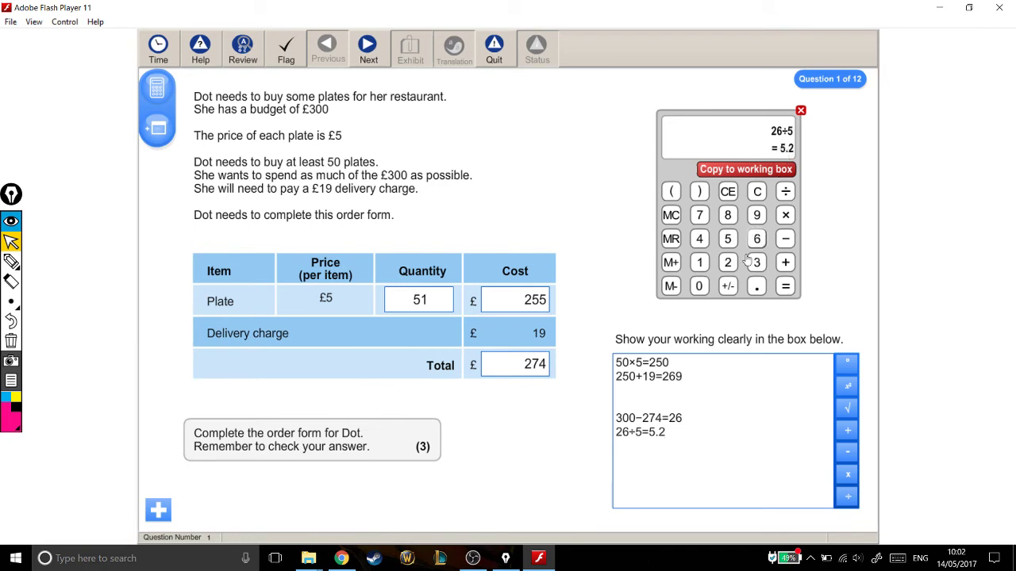
{"action": "left_click_drag", "start_coordinate": [665, 431], "coordinate": [648, 431]}
- Change the plate quantity from 51 to 56
{"action": "left_click", "coordinate": [442, 304]}
{"action": "key", "text": "BackSpace"}
{"action": "type", "text": "5"}
{"action": "key", "text": "BackSpace"}
{"action": "type", "text": "6"}
- Delete the old £255 cost and £274 total values
{"action": "left_click_drag", "start_coordinate": [516, 299], "coordinate": [547, 299]}
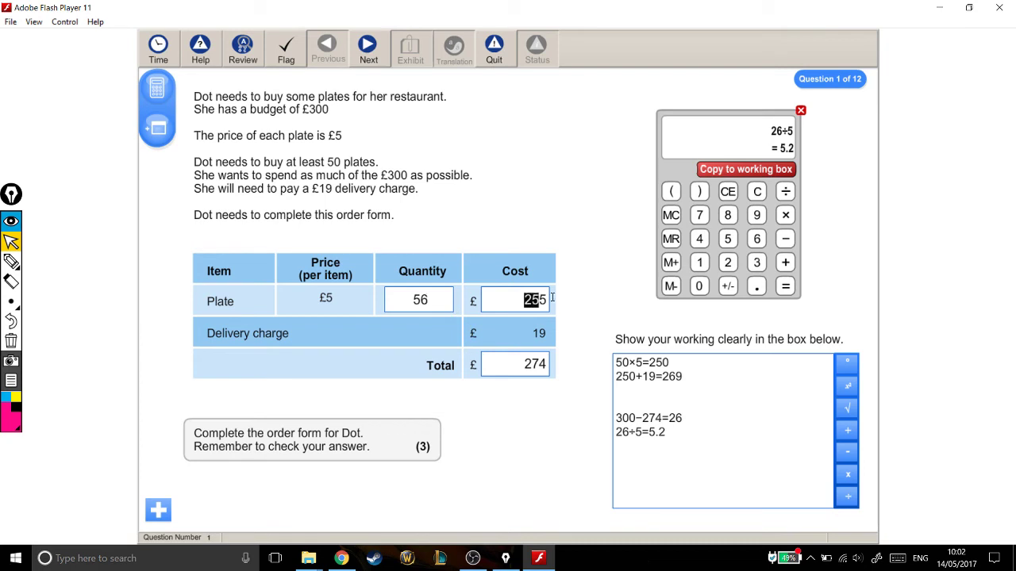
{"action": "key", "text": "BackSpace"}
{"action": "left_click_drag", "start_coordinate": [525, 365], "coordinate": [551, 364]}
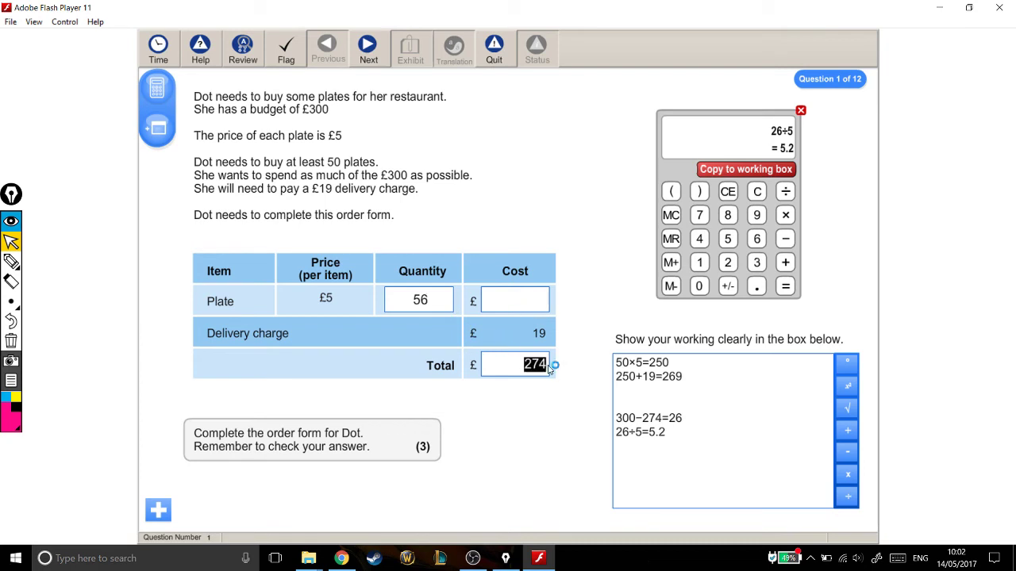
{"action": "key", "text": "BackSpace"}
- Calculate 56×5=280 on the calculator
{"action": "left_click", "coordinate": [695, 438]}
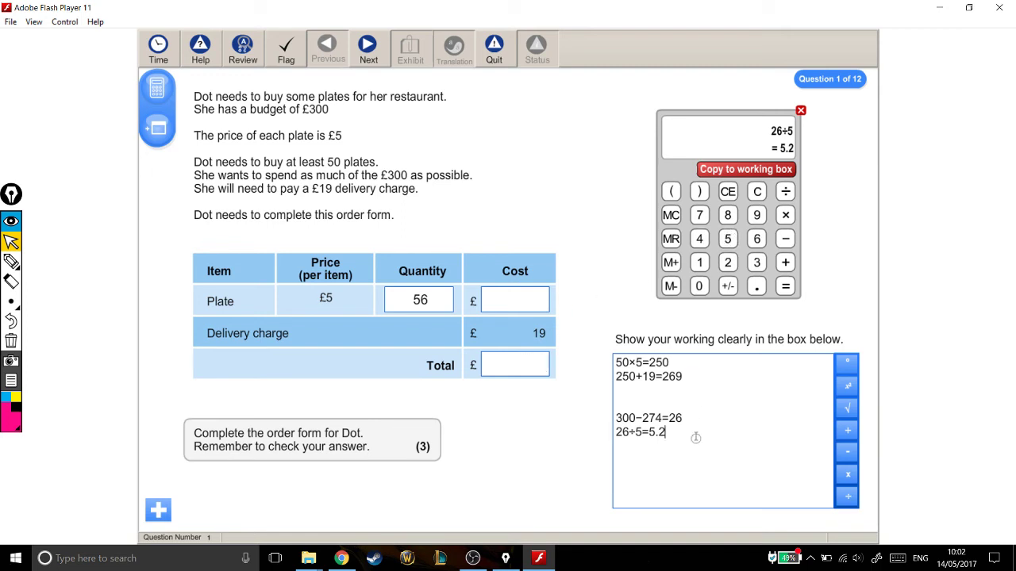
{"action": "left_click", "coordinate": [719, 241]}
{"action": "left_click", "coordinate": [756, 243]}
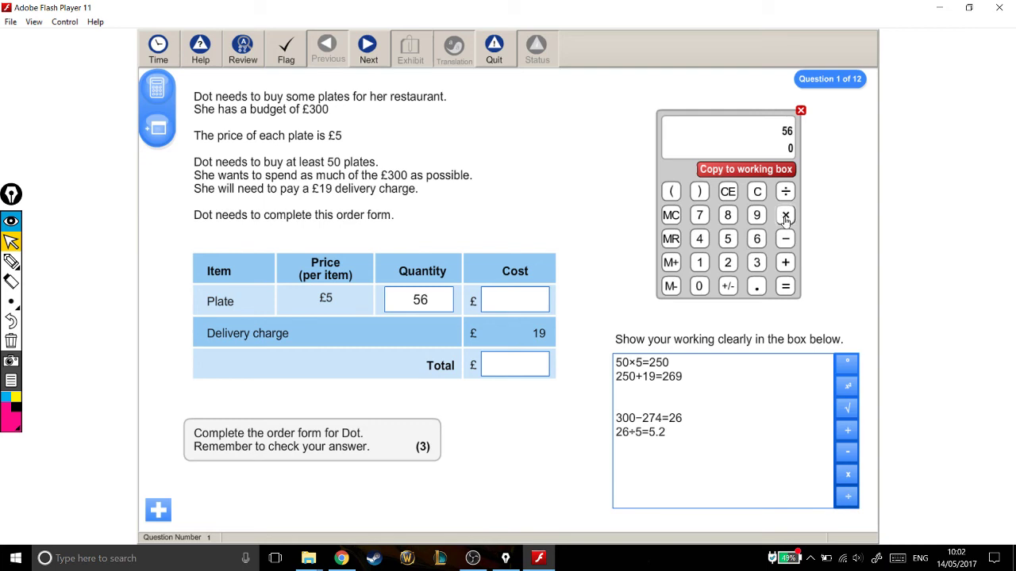
{"action": "left_click", "coordinate": [785, 216]}
{"action": "left_click", "coordinate": [727, 240]}
{"action": "left_click", "coordinate": [786, 287]}
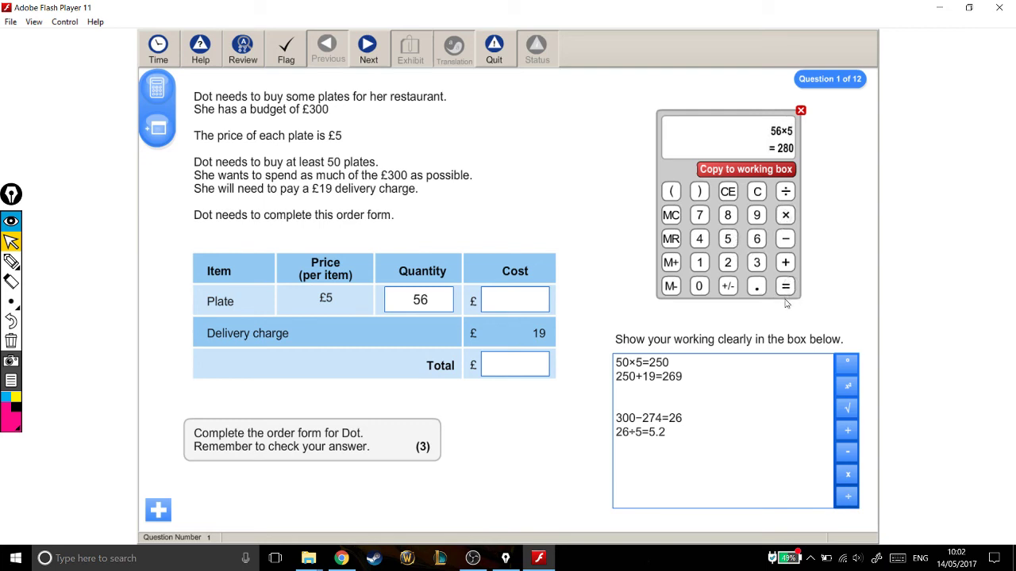
- Enter cost 280 and add 56×5=280 below the other working, removing the misplaced copy
{"action": "left_click", "coordinate": [548, 308]}
{"action": "type", "text": "280"}
{"action": "left_click", "coordinate": [765, 170]}
{"action": "left_click_drag", "start_coordinate": [676, 374], "coordinate": [617, 376]}
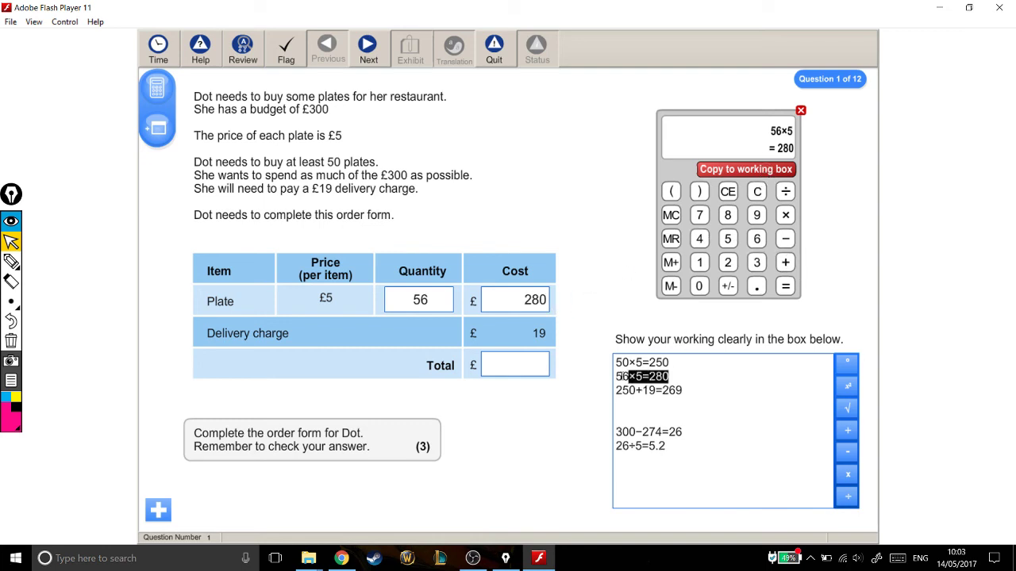
{"action": "key", "text": "BackSpace"}
{"action": "key", "text": "BackSpace"}
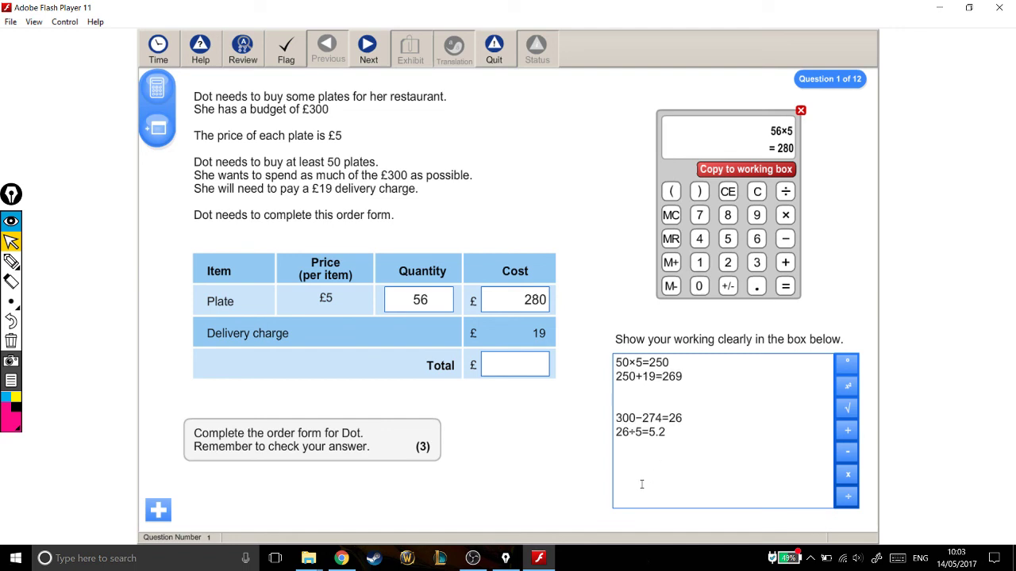
{"action": "left_click", "coordinate": [747, 172]}
- Copy 280+19=299 to the working, enter total 299, then pick the pencil tool
{"action": "left_click", "coordinate": [785, 262]}
{"action": "left_click", "coordinate": [699, 261]}
{"action": "left_click", "coordinate": [755, 216]}
{"action": "left_click", "coordinate": [784, 286]}
{"action": "left_click", "coordinate": [782, 174]}
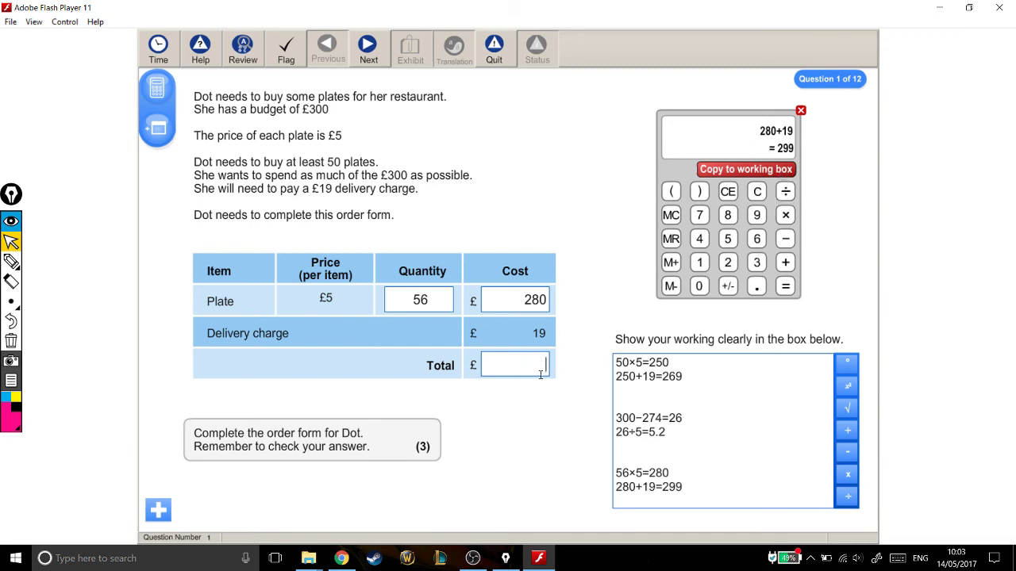
{"action": "type", "text": "299"}
{"action": "left_click_drag", "start_coordinate": [521, 363], "coordinate": [549, 365]}
{"action": "left_click", "coordinate": [11, 262]}
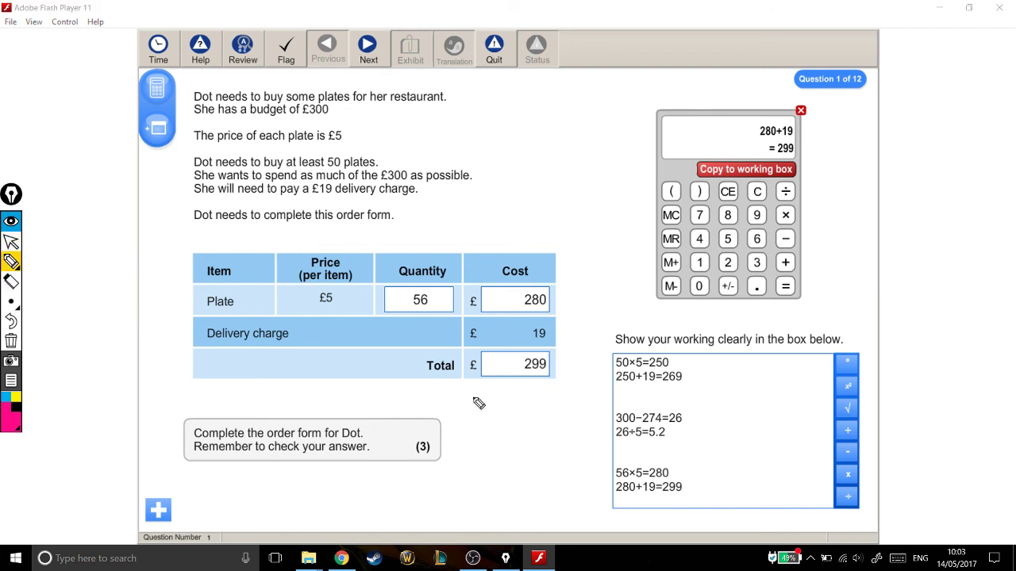